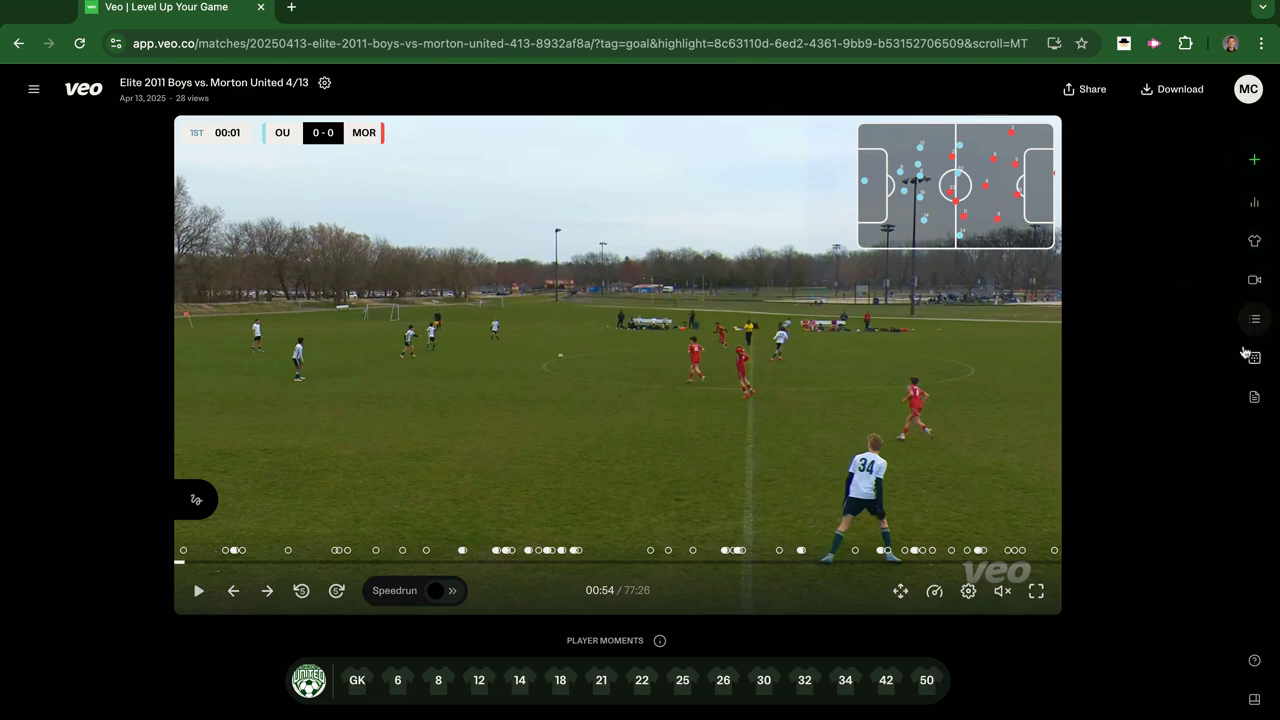
# - Open match analytics and page through the Possession %, Goals scored and Shots stat cards
pyautogui.click(1254, 205)
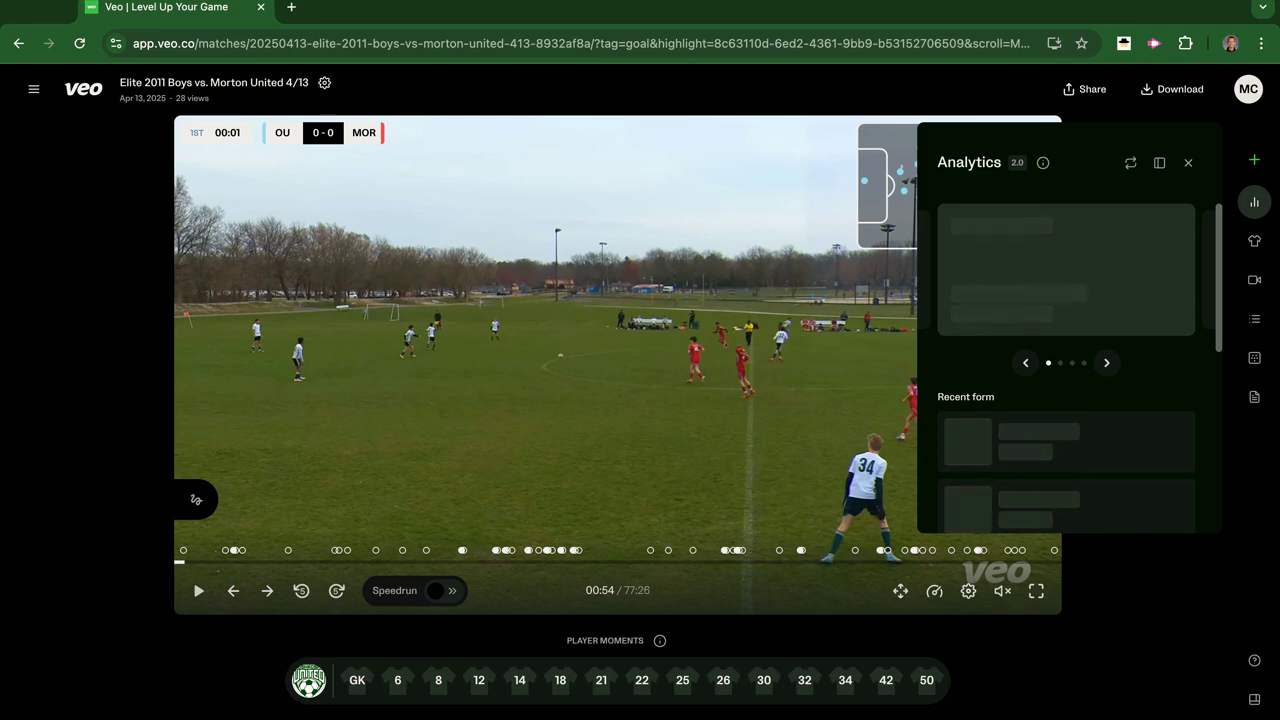
pyautogui.click(1101, 363)
pyautogui.click(1101, 363)
pyautogui.click(1033, 364)
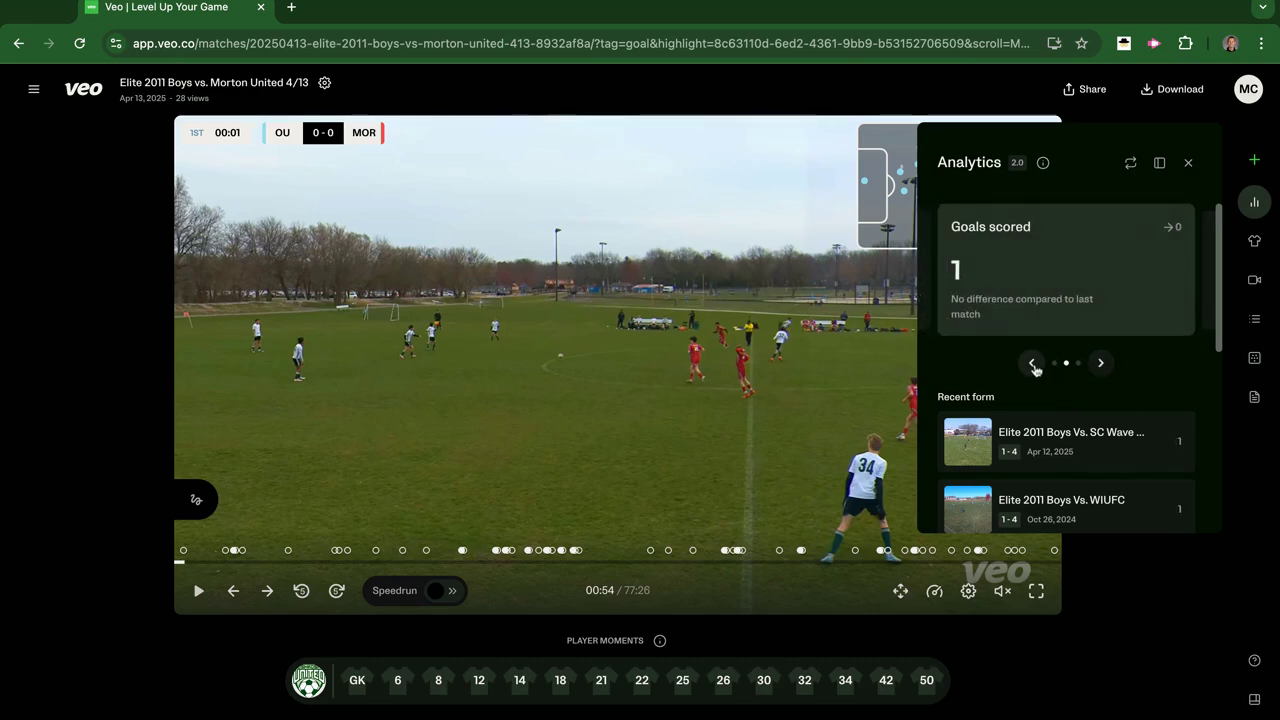
pyautogui.click(1032, 363)
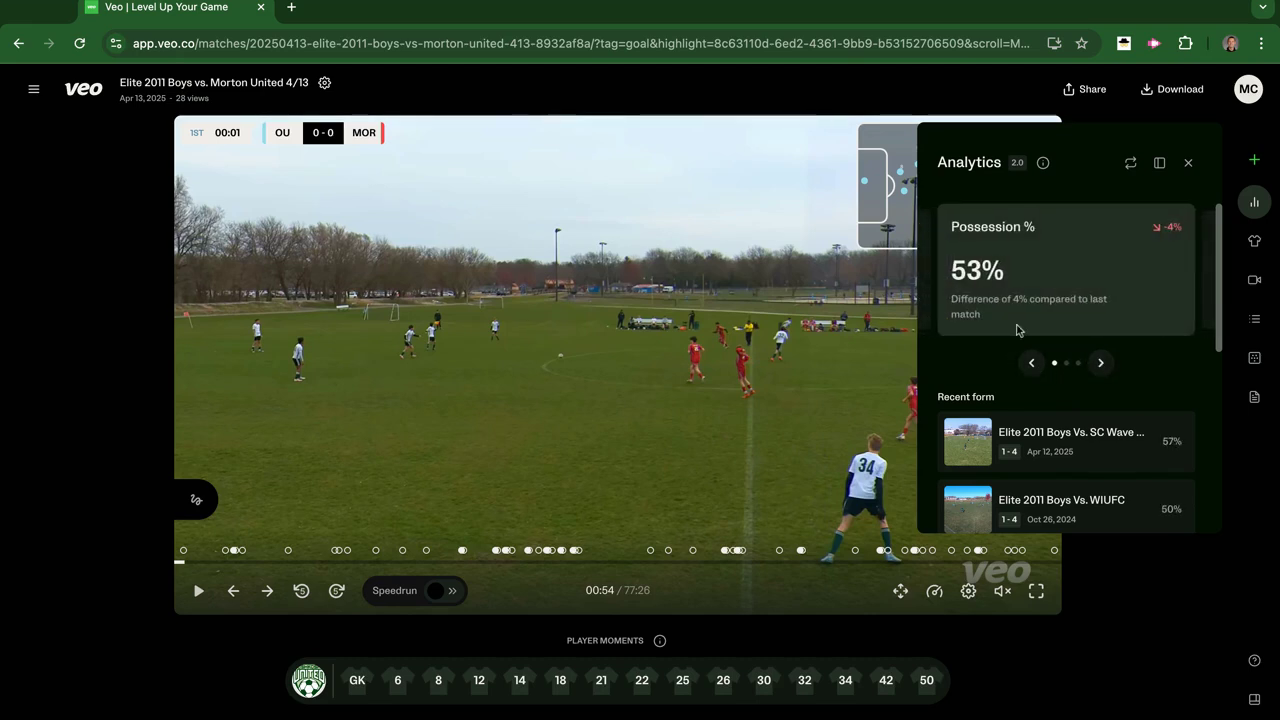
# - Expand the Stats section to compare goals 1–0, shots 6–7 and total attempts 7–7
pyautogui.scroll(-5, 1010, 306)
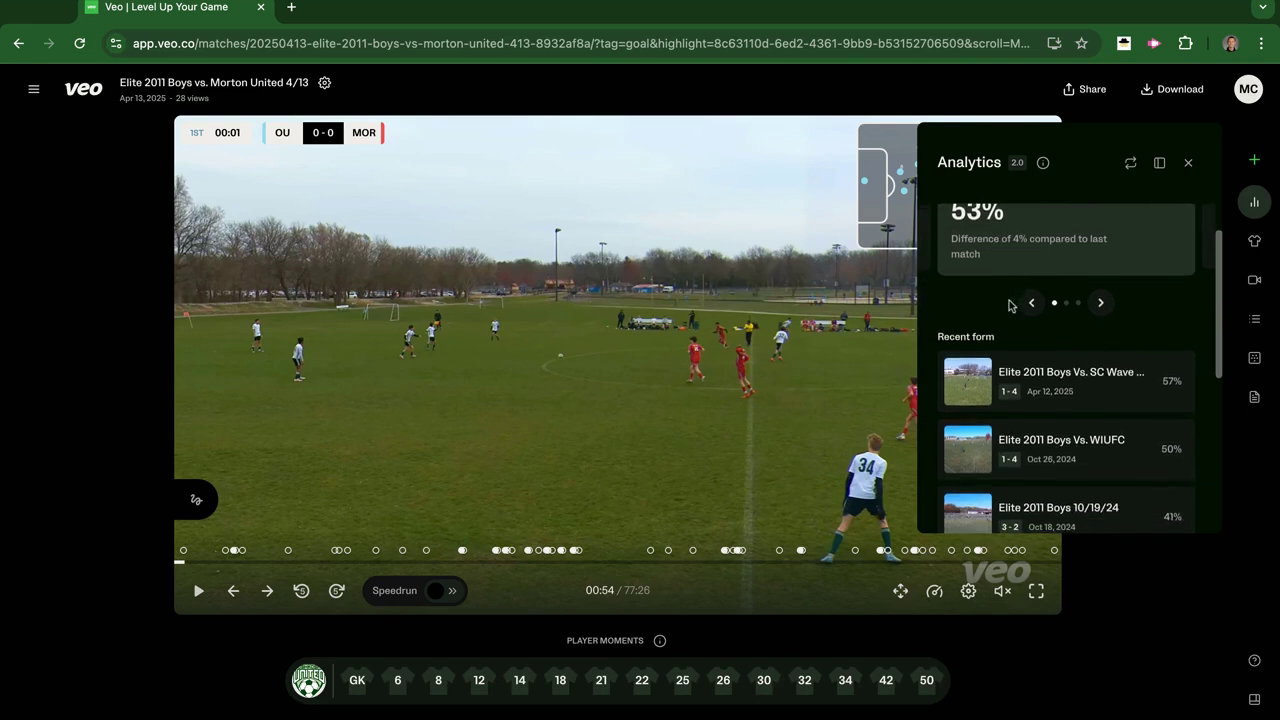
pyautogui.scroll(-3, 1058, 262)
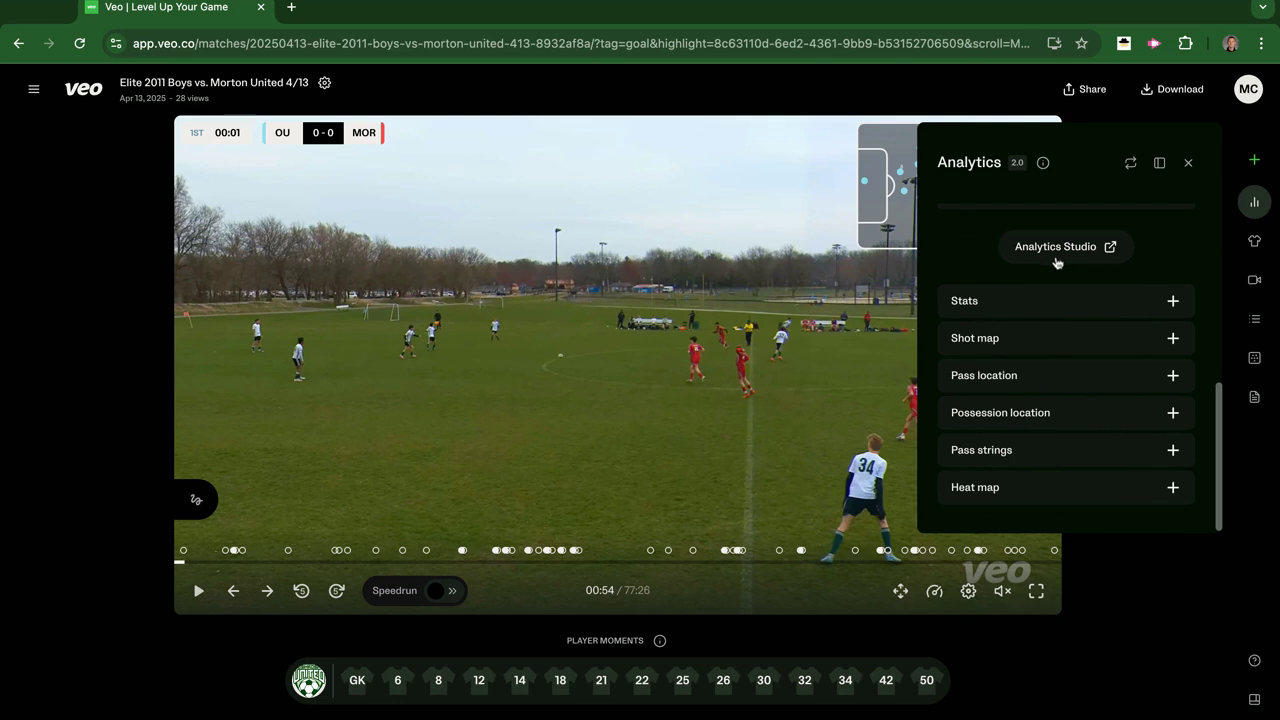
pyautogui.click(1022, 302)
# - Scroll through the team stats and expand the Pass strings chart
pyautogui.scroll(-3, 1020, 300)
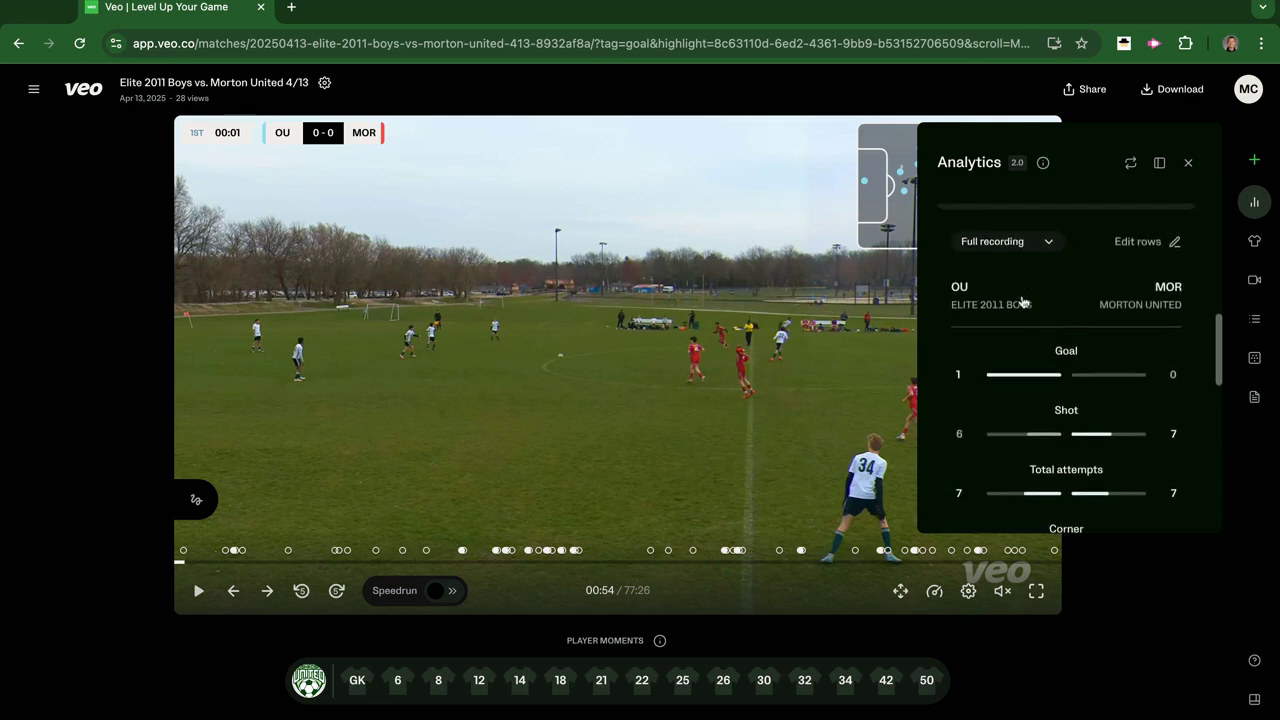
pyautogui.scroll(-4, 1059, 291)
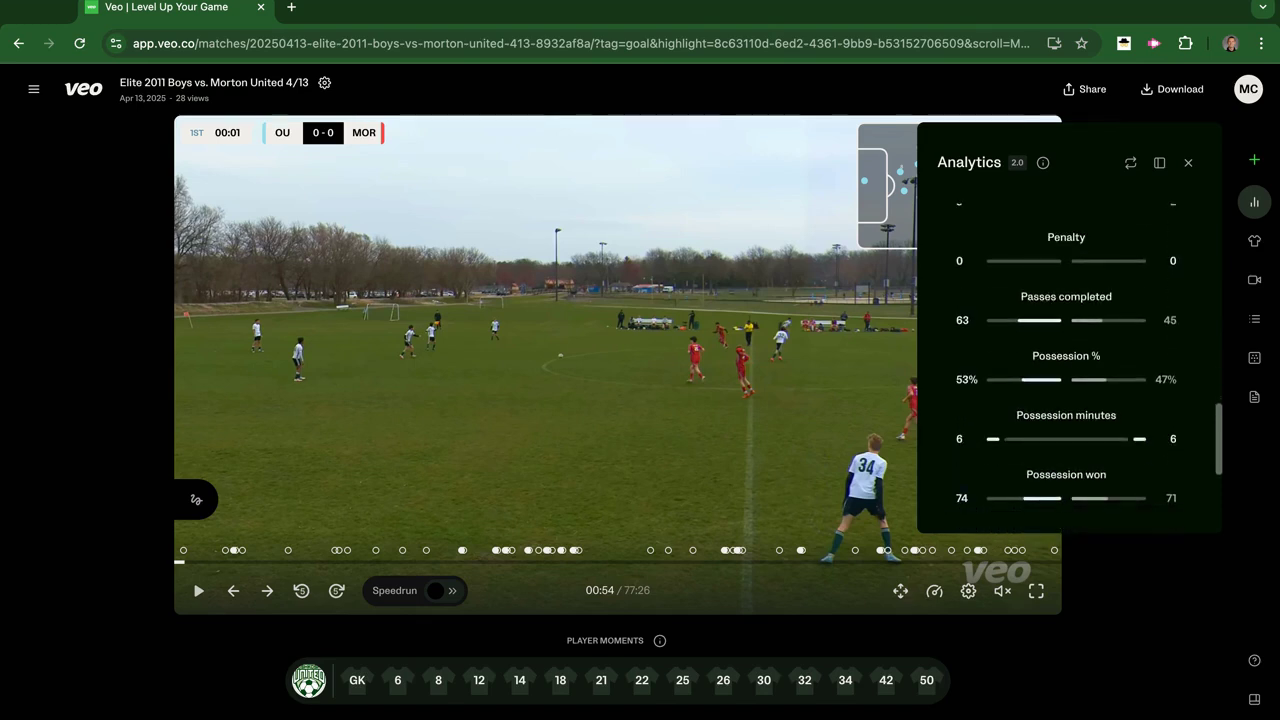
pyautogui.scroll(-5, 1073, 350)
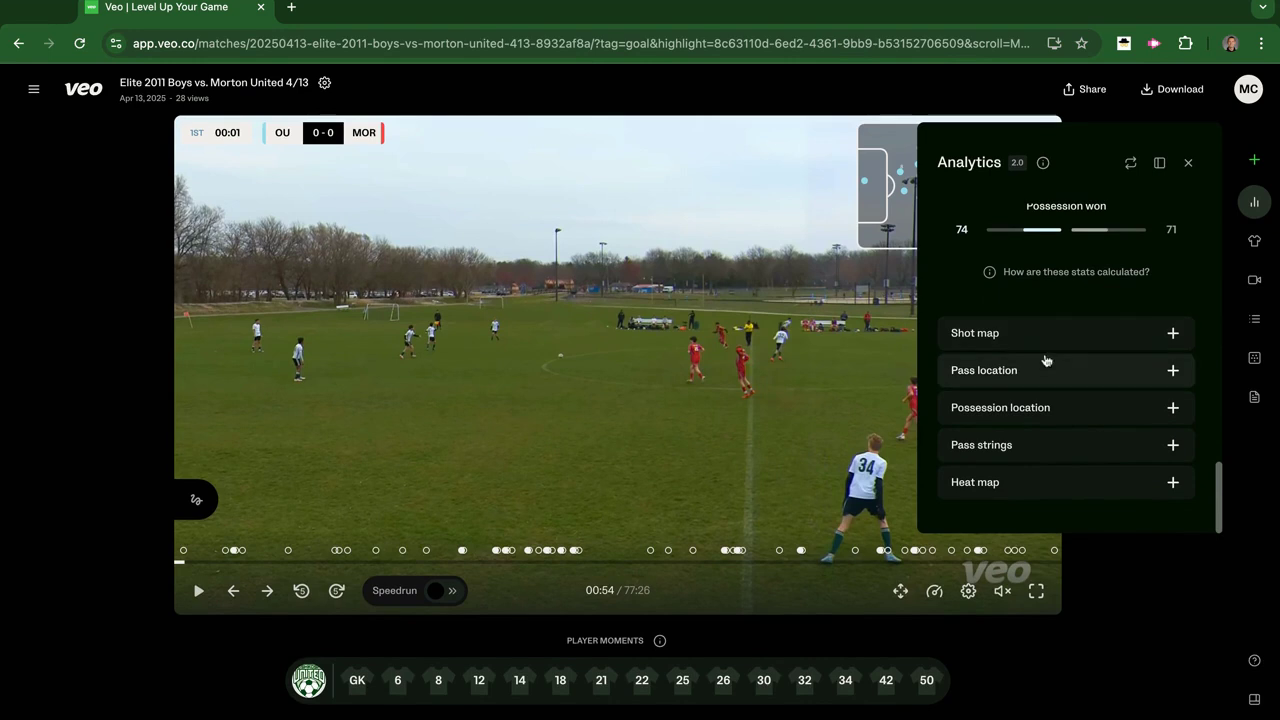
pyautogui.click(1004, 450)
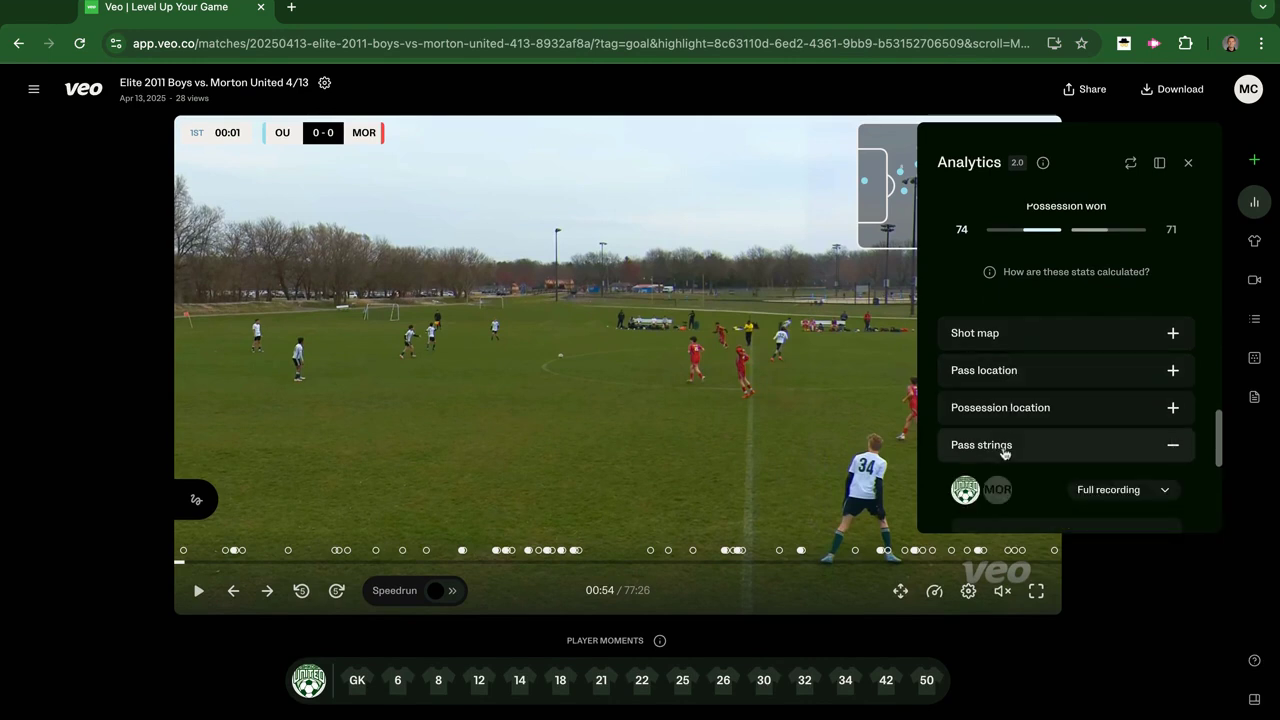
pyautogui.scroll(-2, 1004, 445)
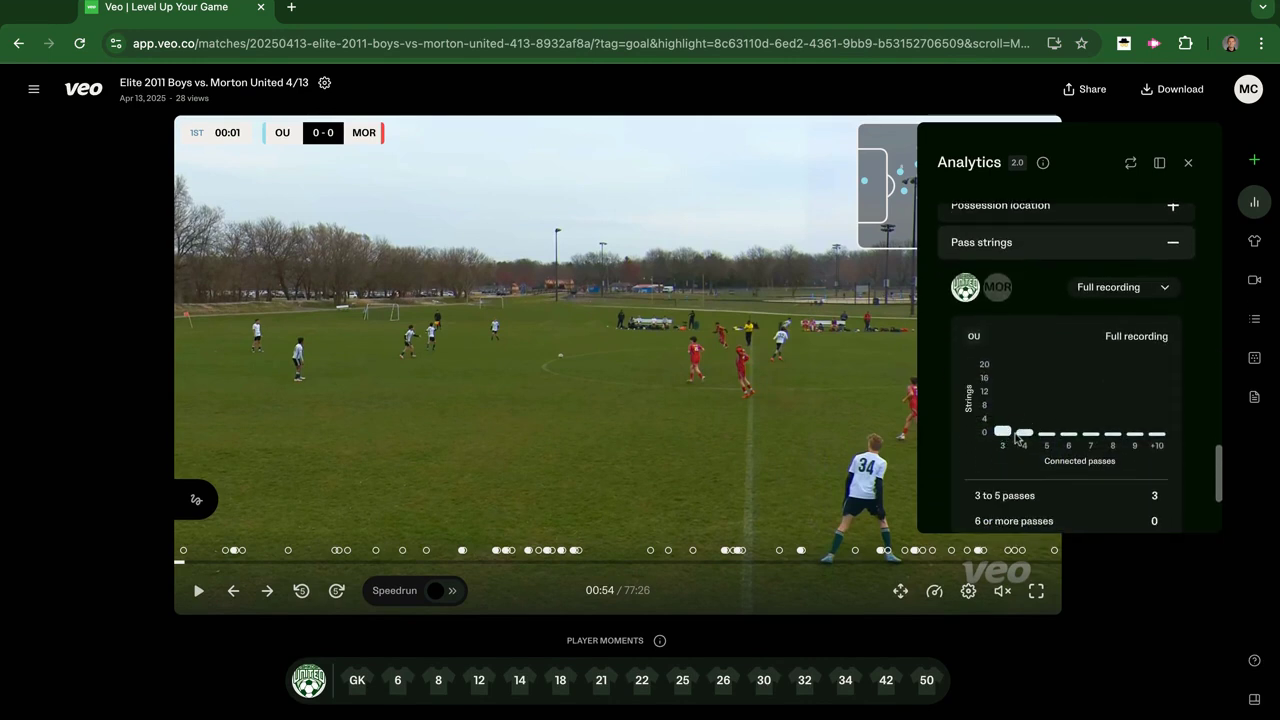
pyautogui.scroll(-2, 1048, 397)
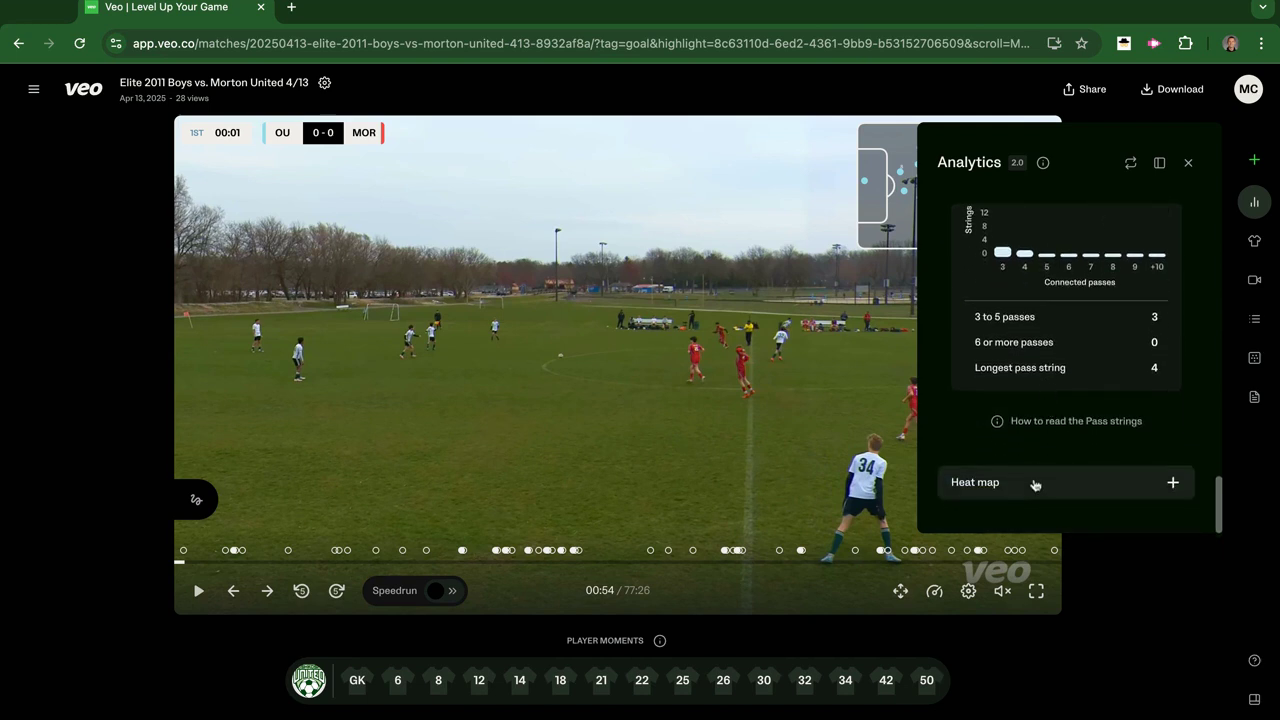
# - Close the Analytics panel to return to the full video with its mini-map
pyautogui.scroll(5, 1046, 340)
pyautogui.scroll(8, 1045, 340)
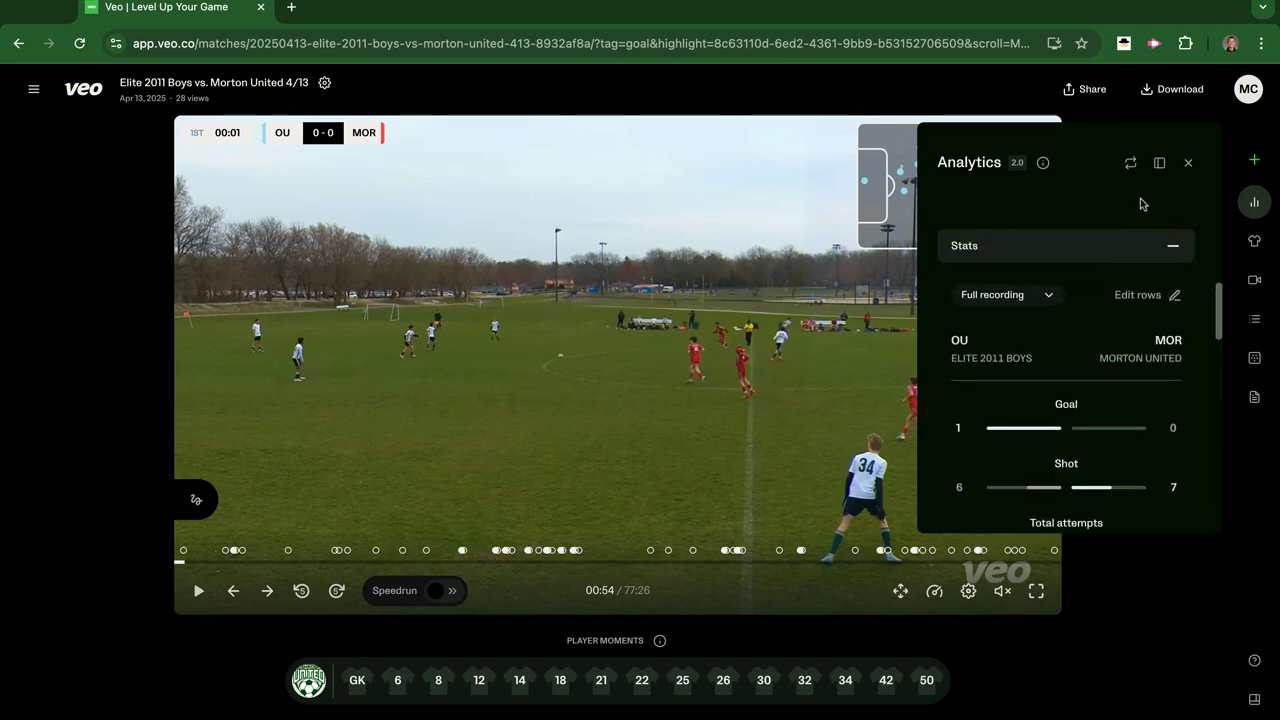
pyautogui.click(1188, 162)
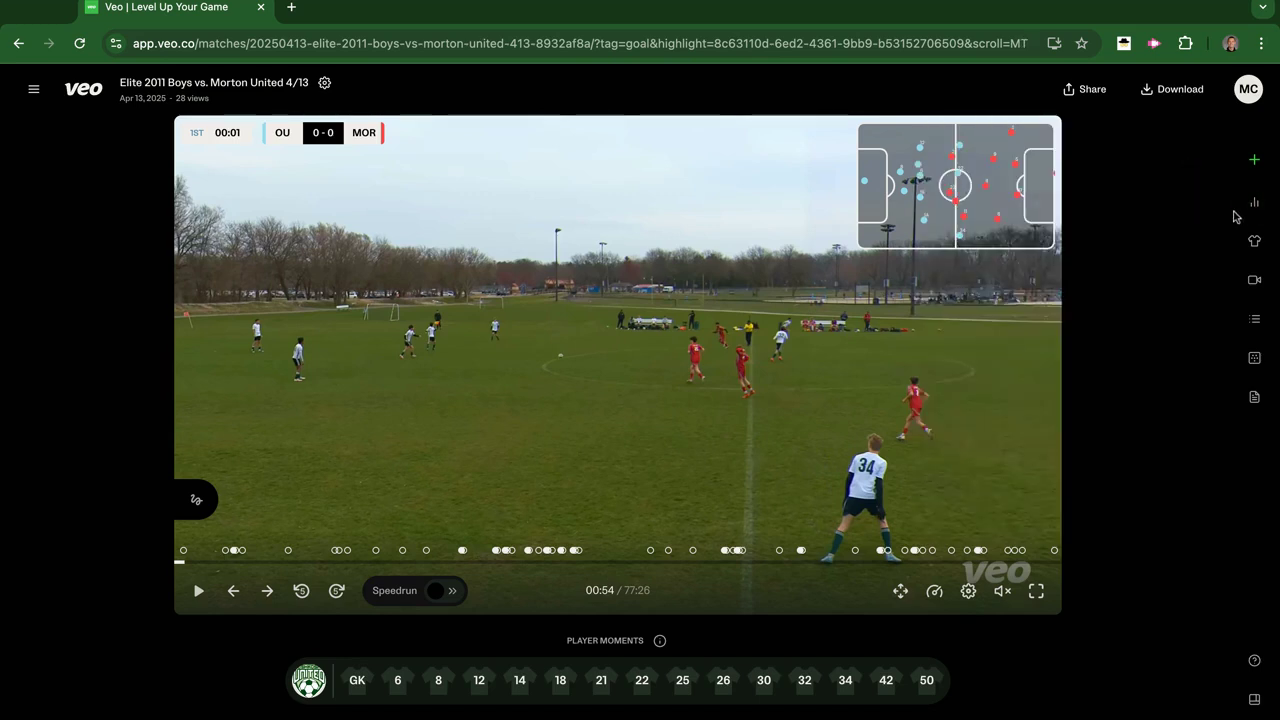
# - Filter the clips to the Goal event tag and play the single Goal clip at 64:34
pyautogui.click(1256, 284)
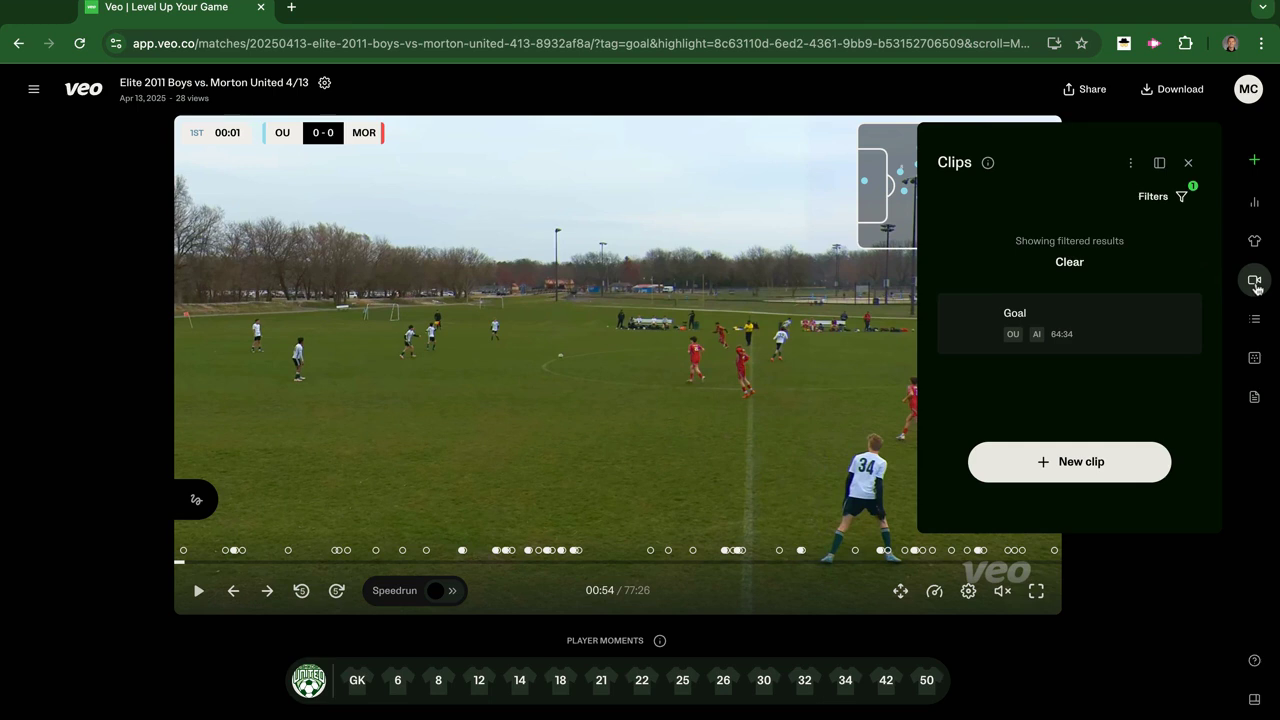
pyautogui.click(1150, 198)
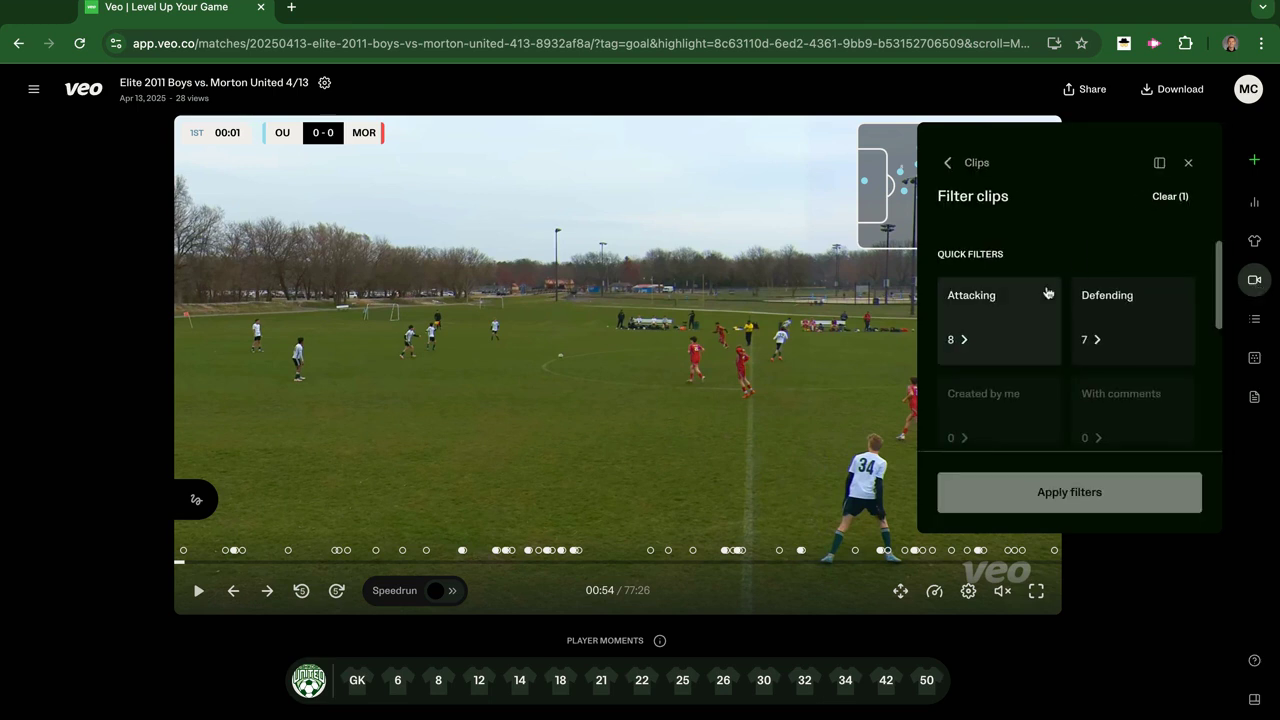
pyautogui.scroll(-3, 1040, 292)
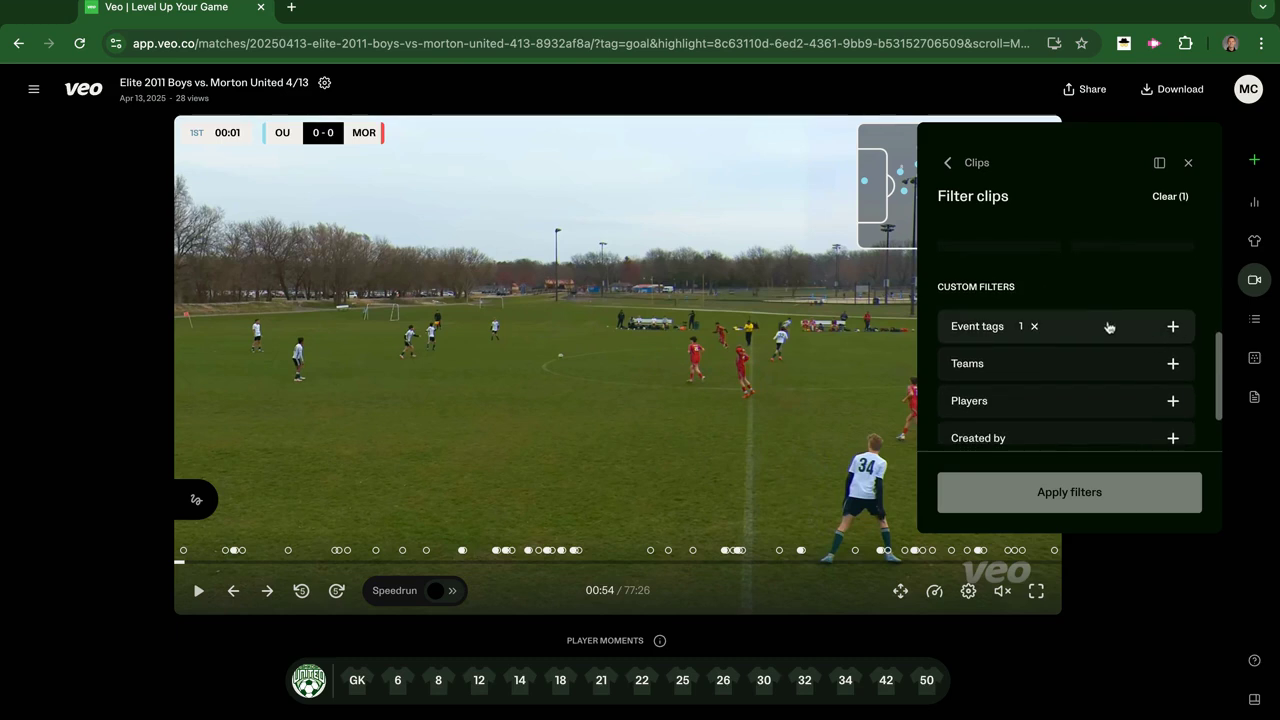
pyautogui.click(1126, 333)
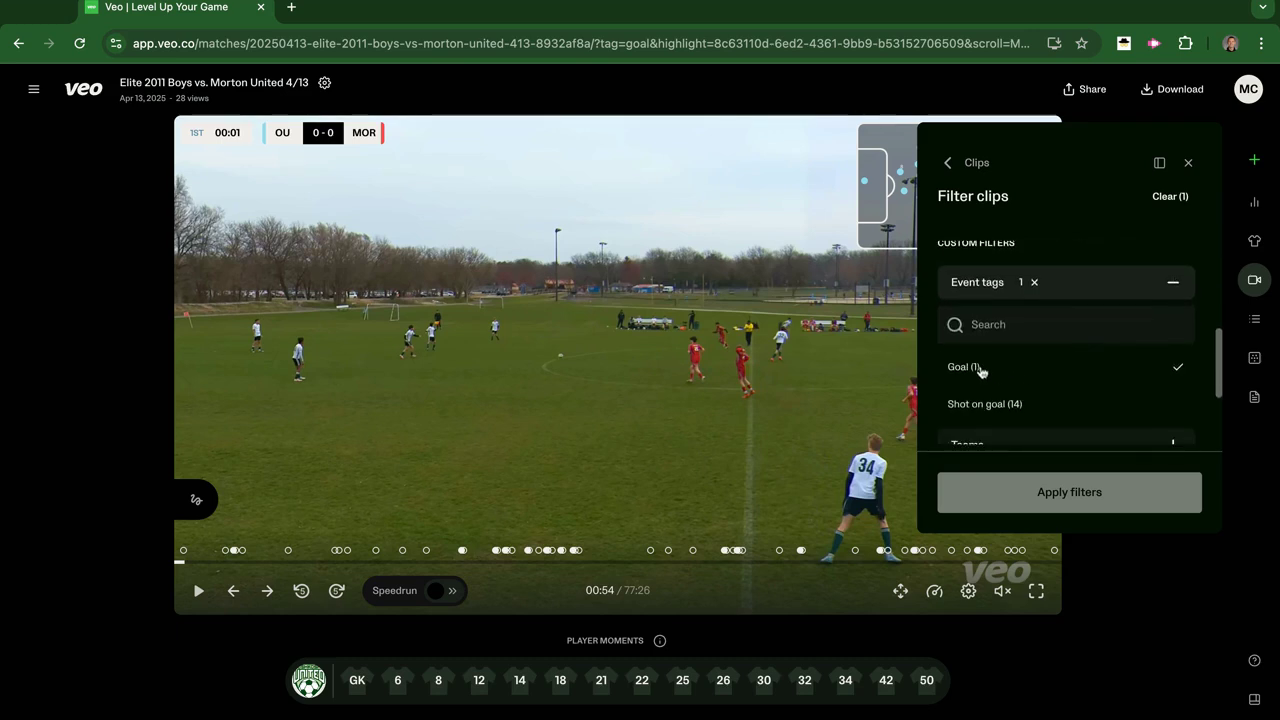
pyautogui.click(978, 370)
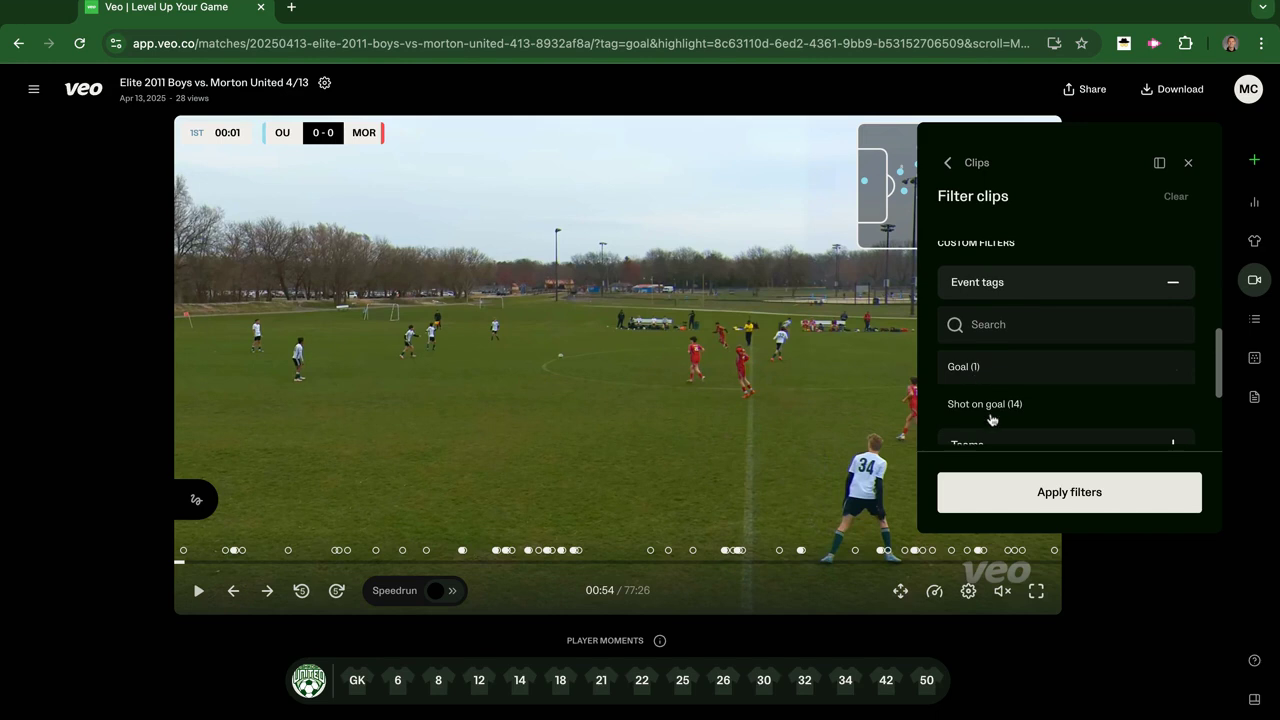
pyautogui.click(977, 367)
pyautogui.click(1016, 492)
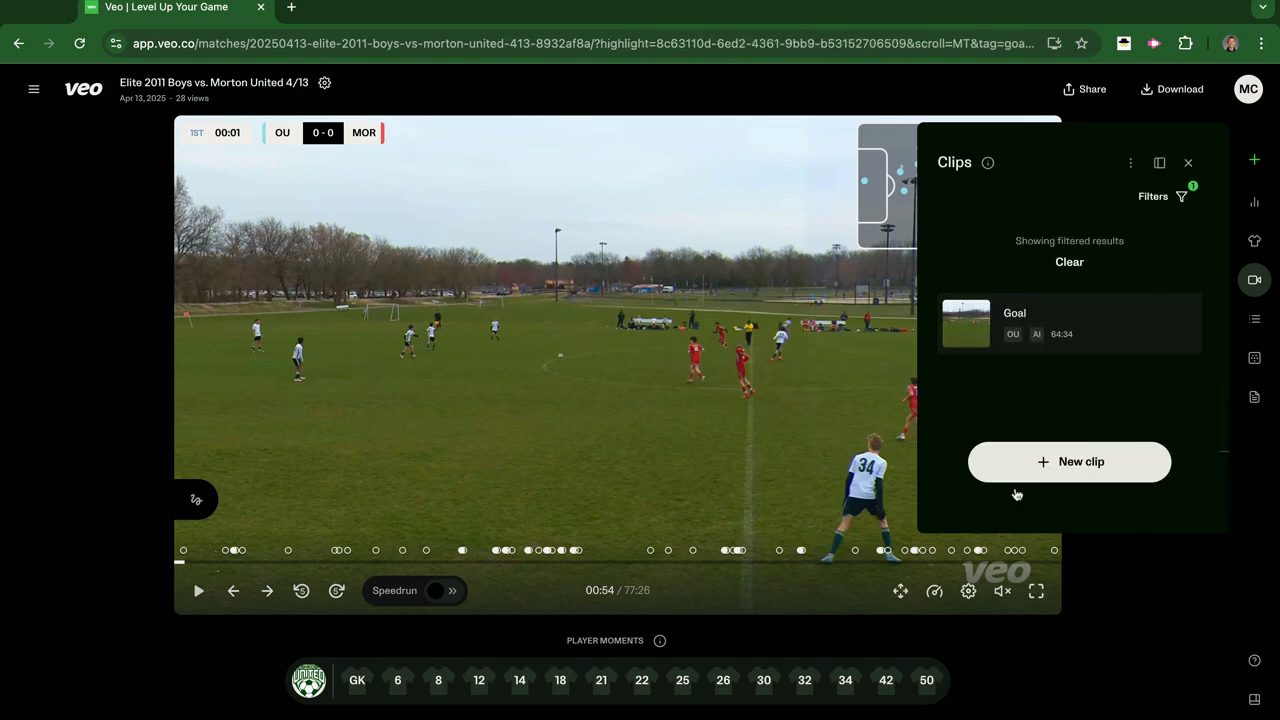
pyautogui.click(967, 326)
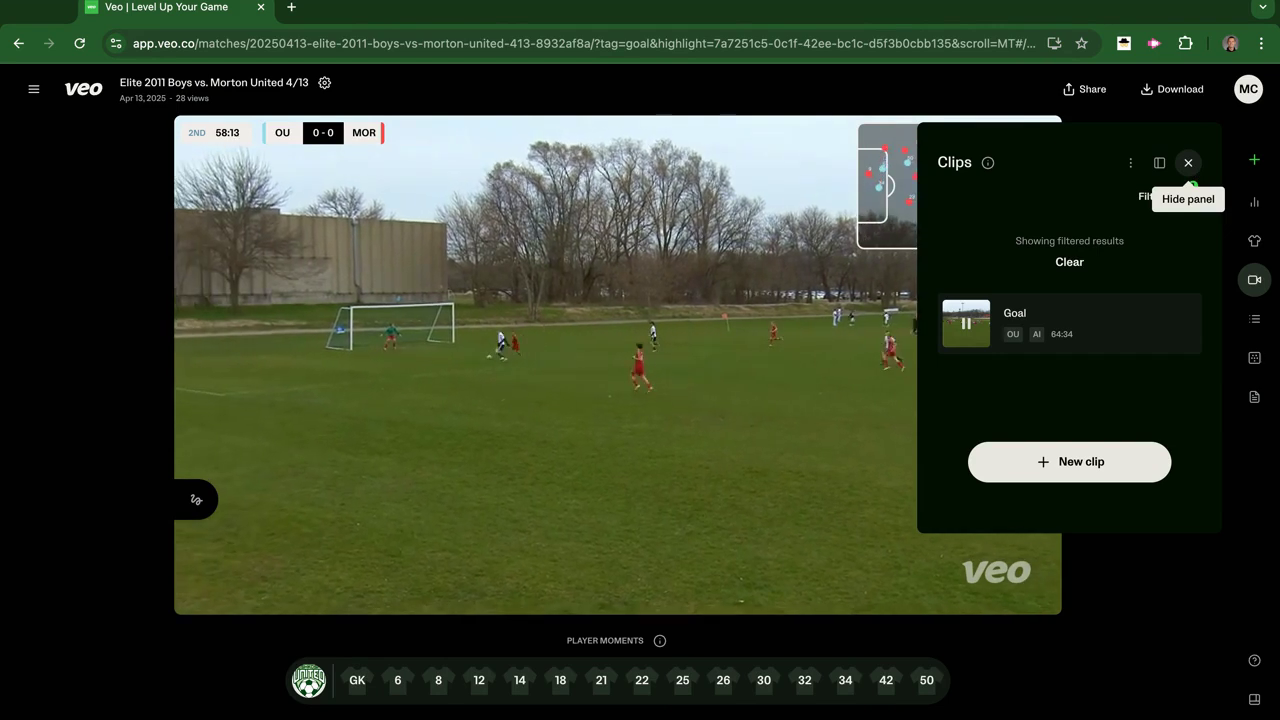
pyautogui.moveTo(886, 335)
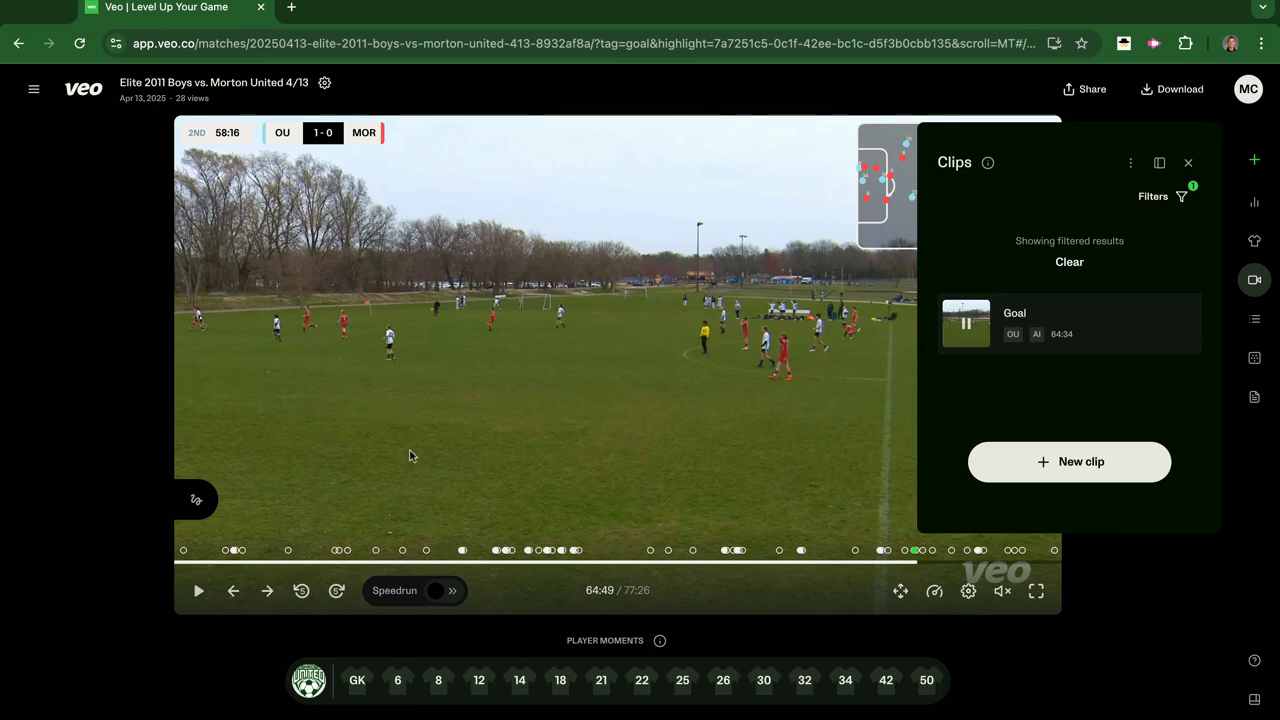
# - Show the GK's 31 player moments and pause on the first one at 01:19
pyautogui.click(358, 681)
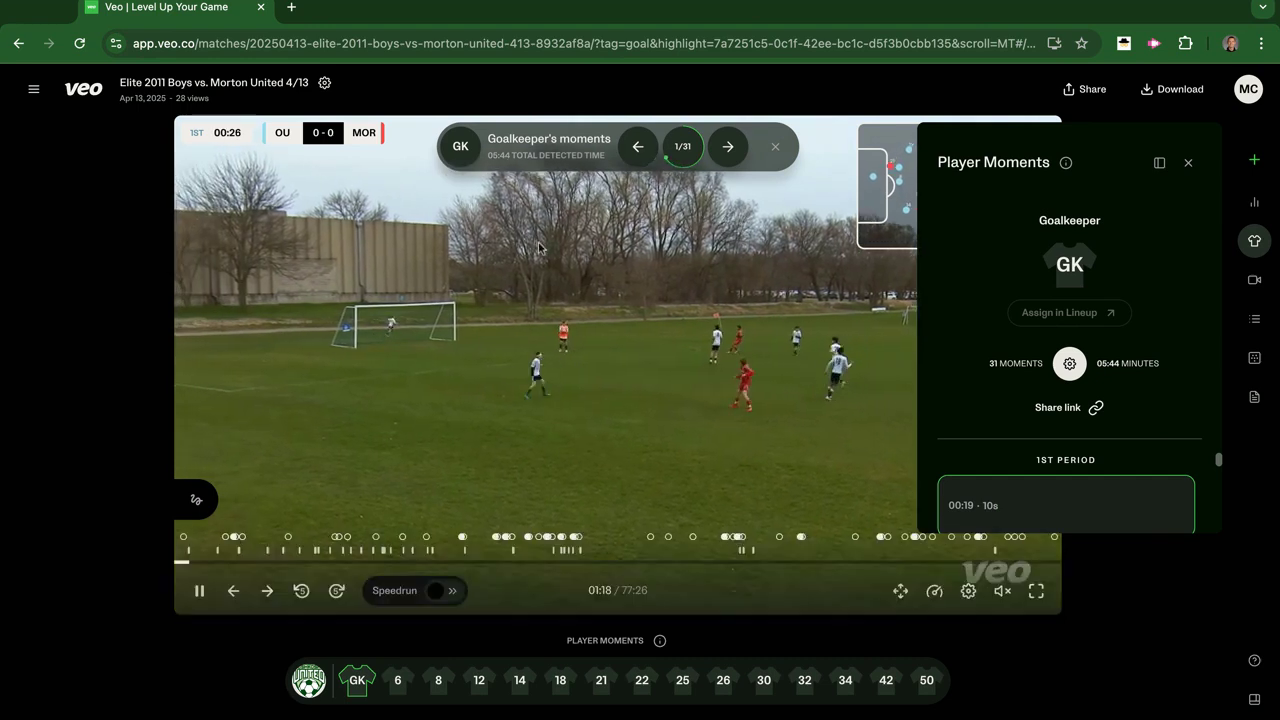
pyautogui.click(568, 332)
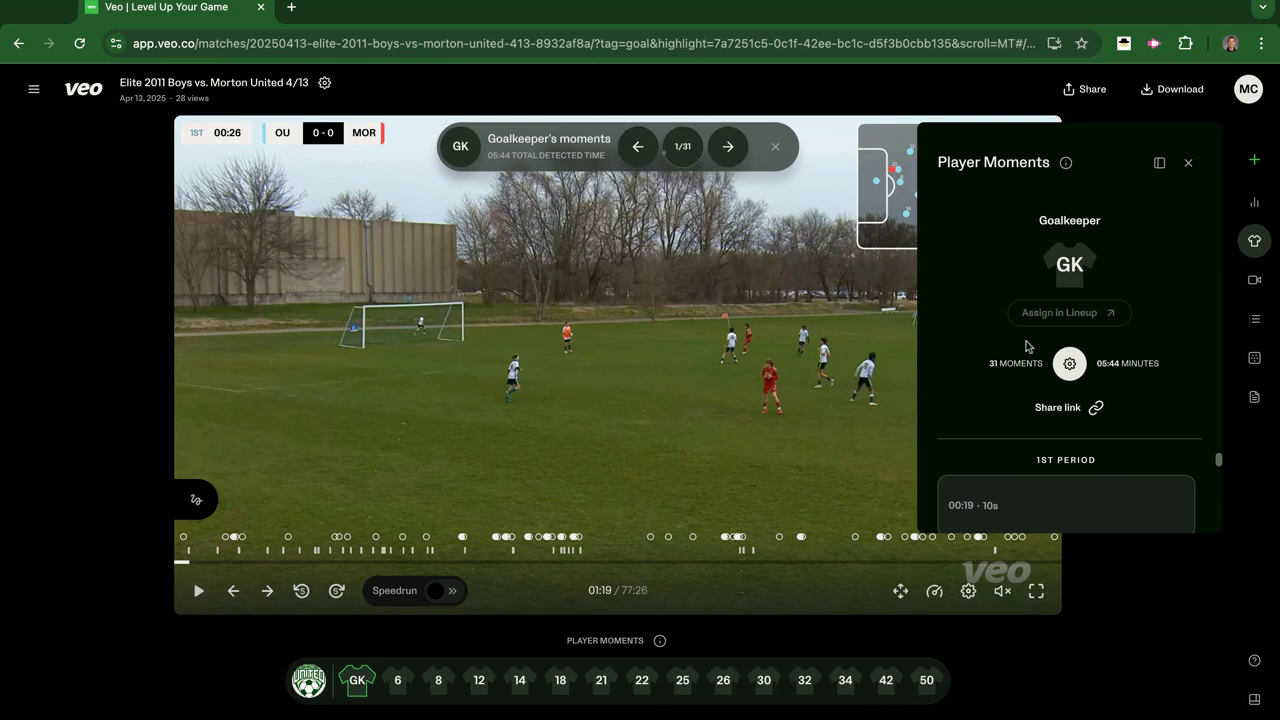
# - Check the goalkeeper moment settings without applying changes, then hide the Player Moments details
pyautogui.click(1070, 365)
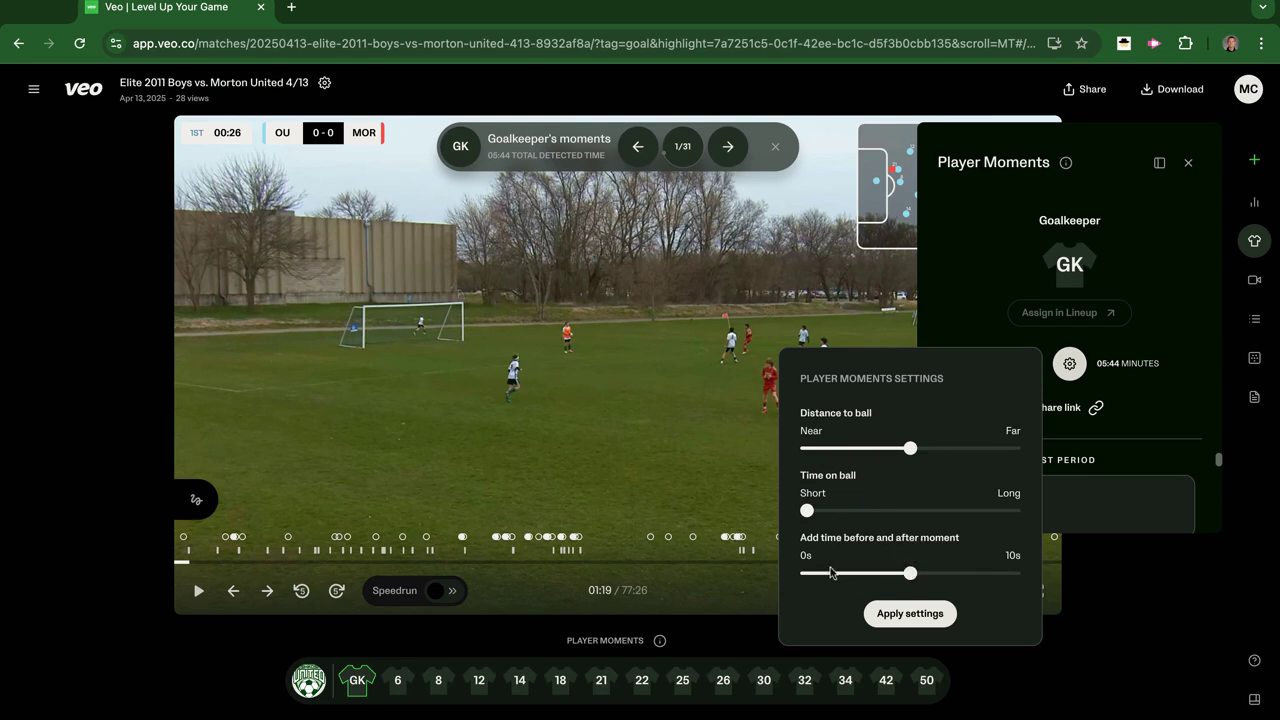
pyautogui.click(773, 287)
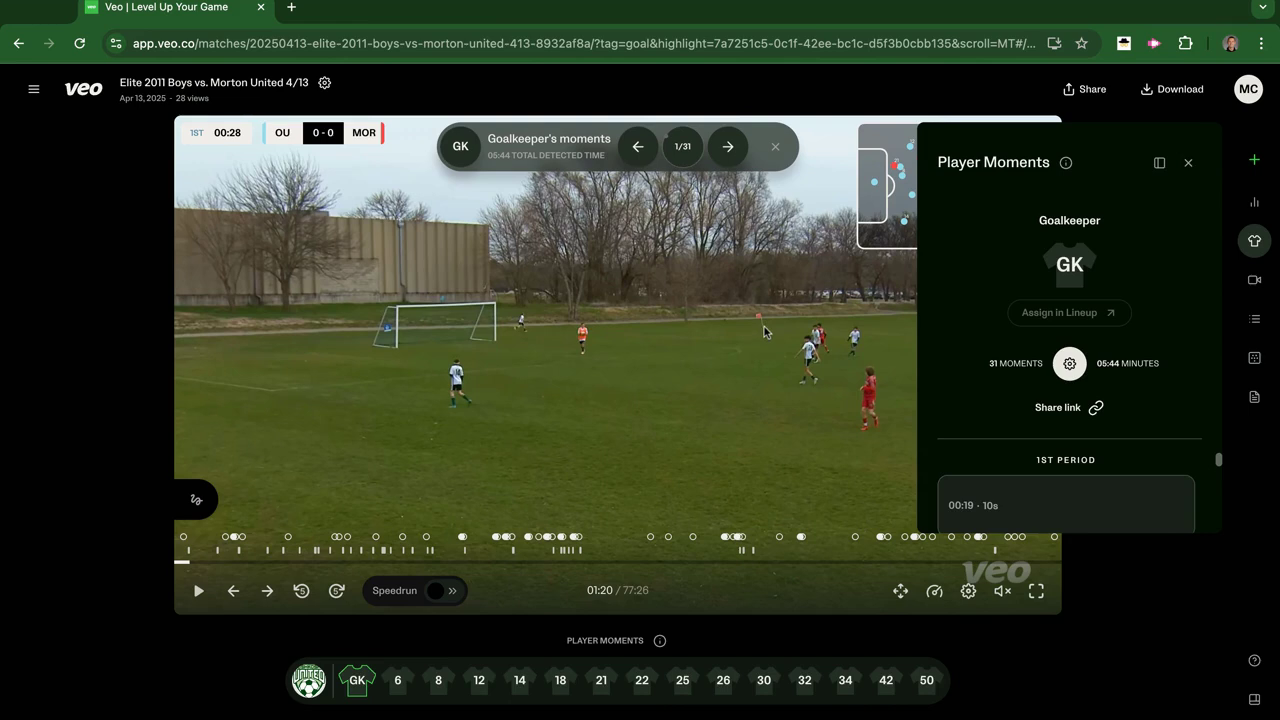
pyautogui.click(1189, 162)
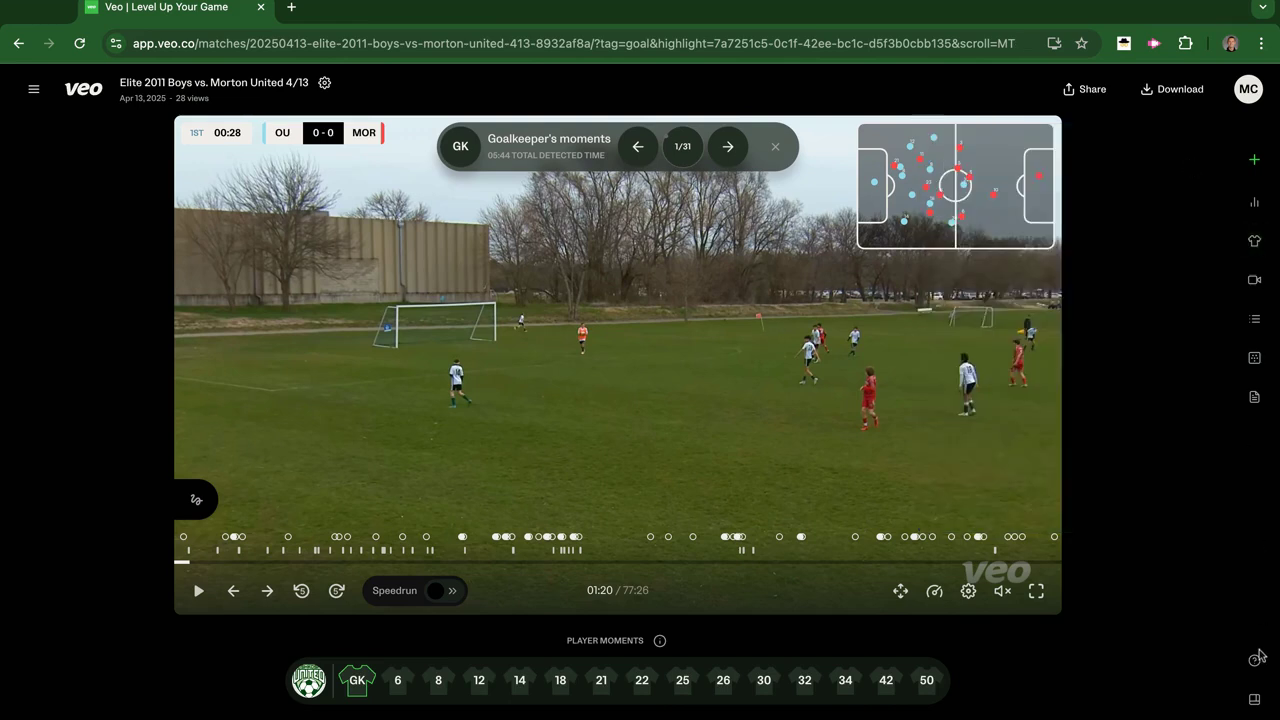
# - Show the match timeline with the 62% vs 38% momentum graph, events and clips tracks
pyautogui.click(1254, 702)
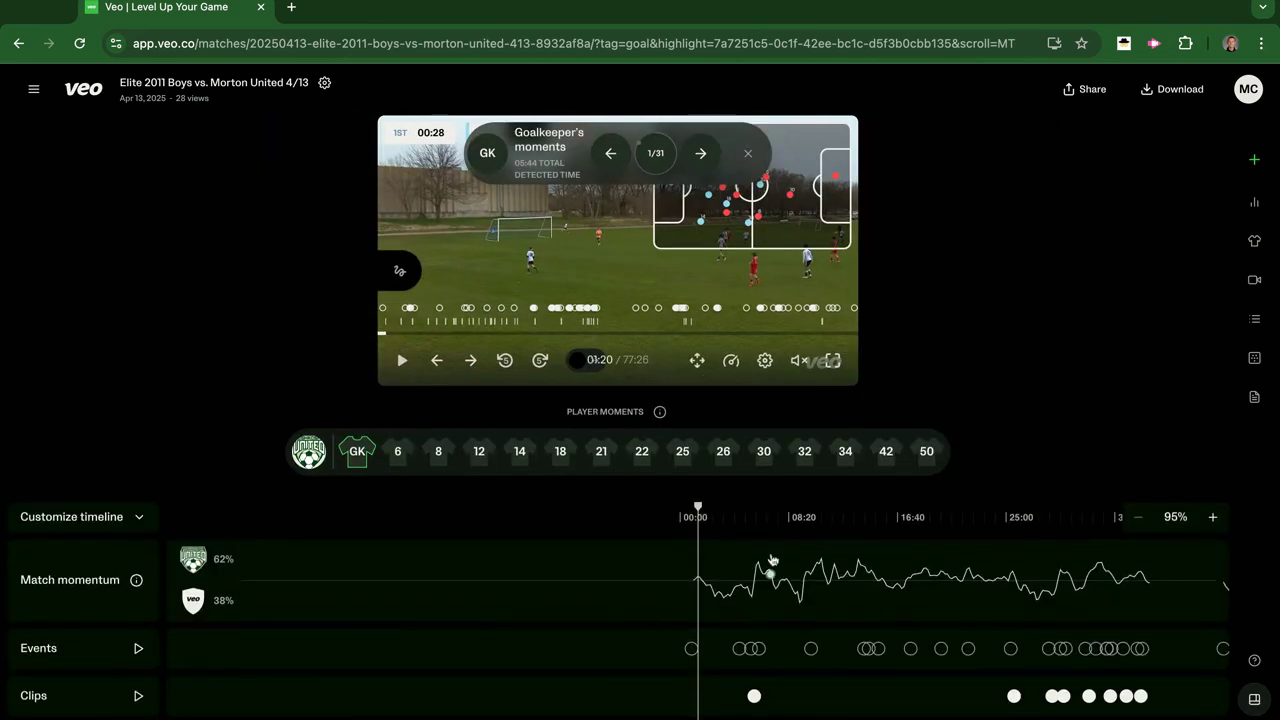